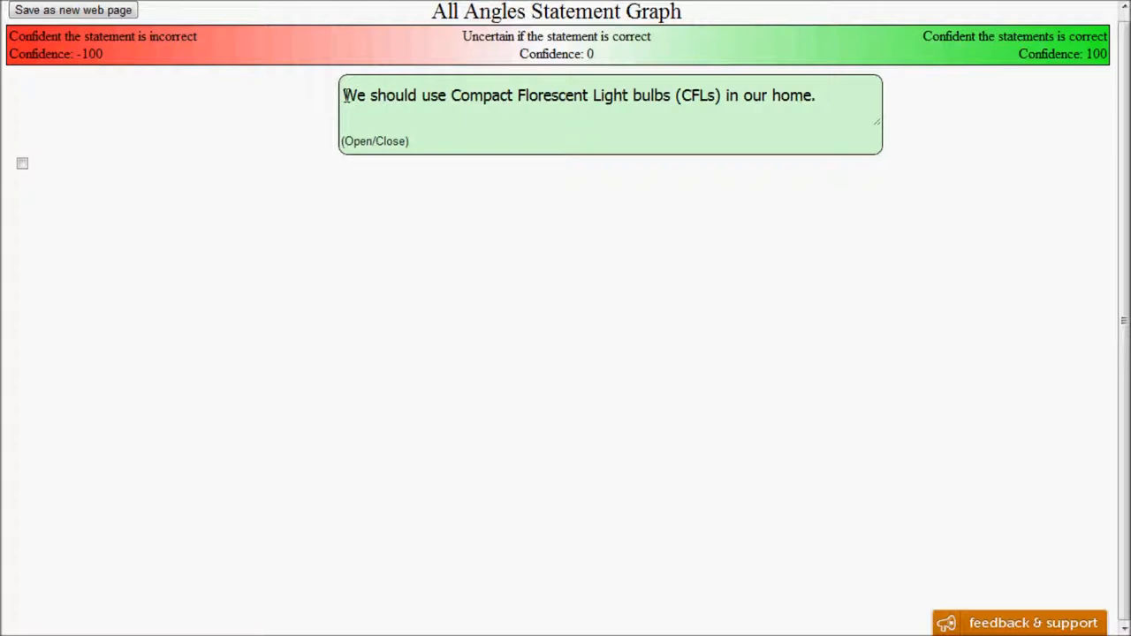
Select the main CFL statement's text, review it and finish editing without changes
left_click_drag(344, 96, 836, 95)
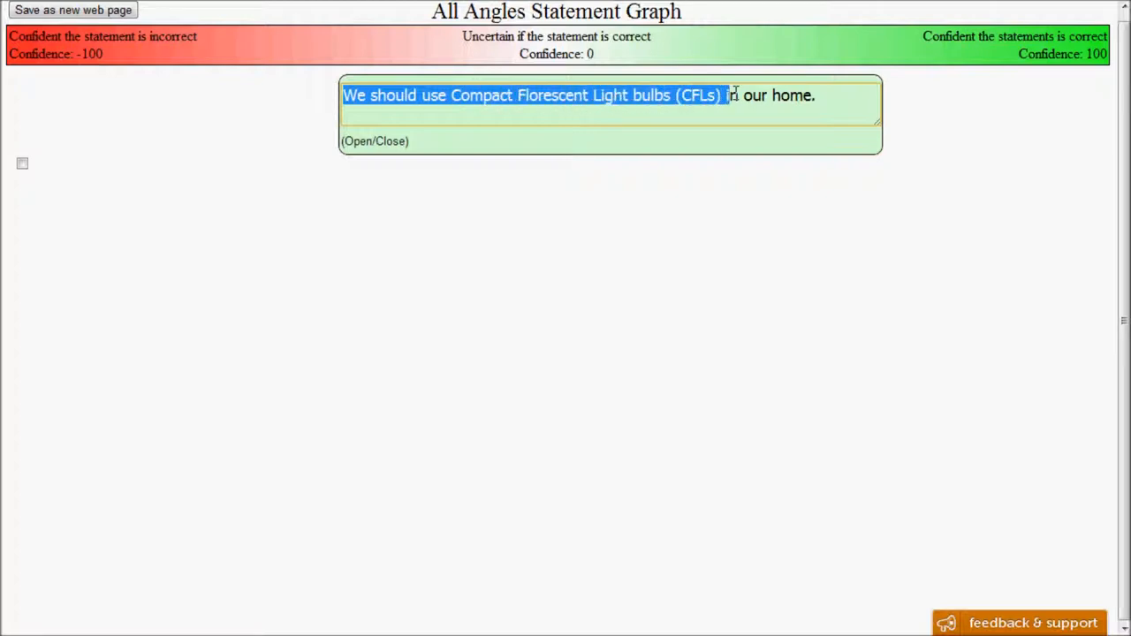
left_click(837, 95)
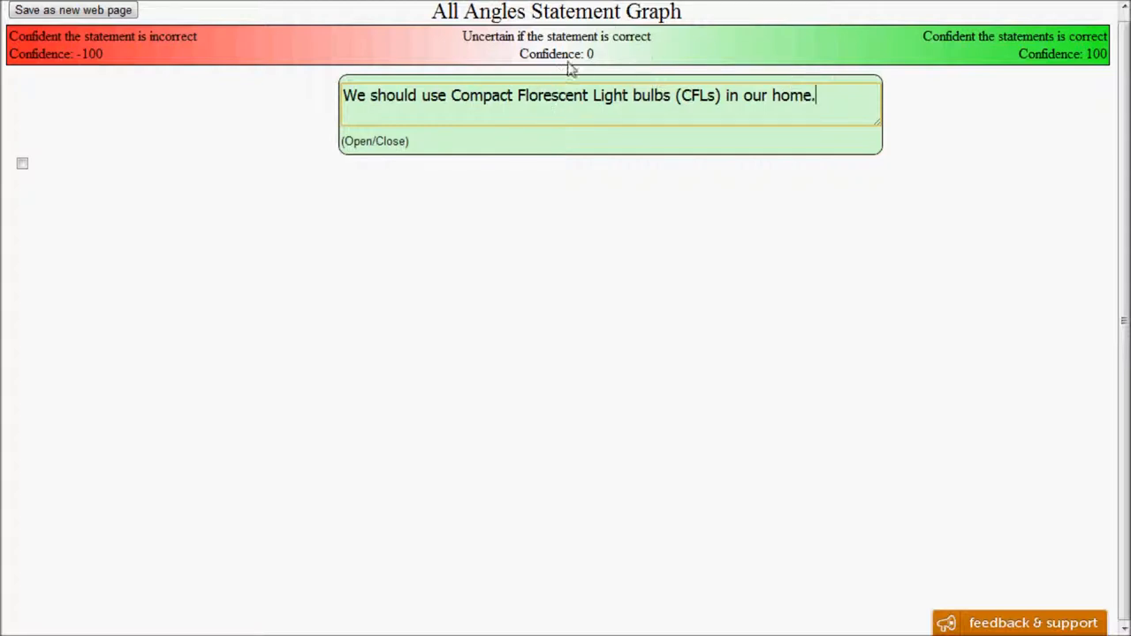
left_click(747, 140)
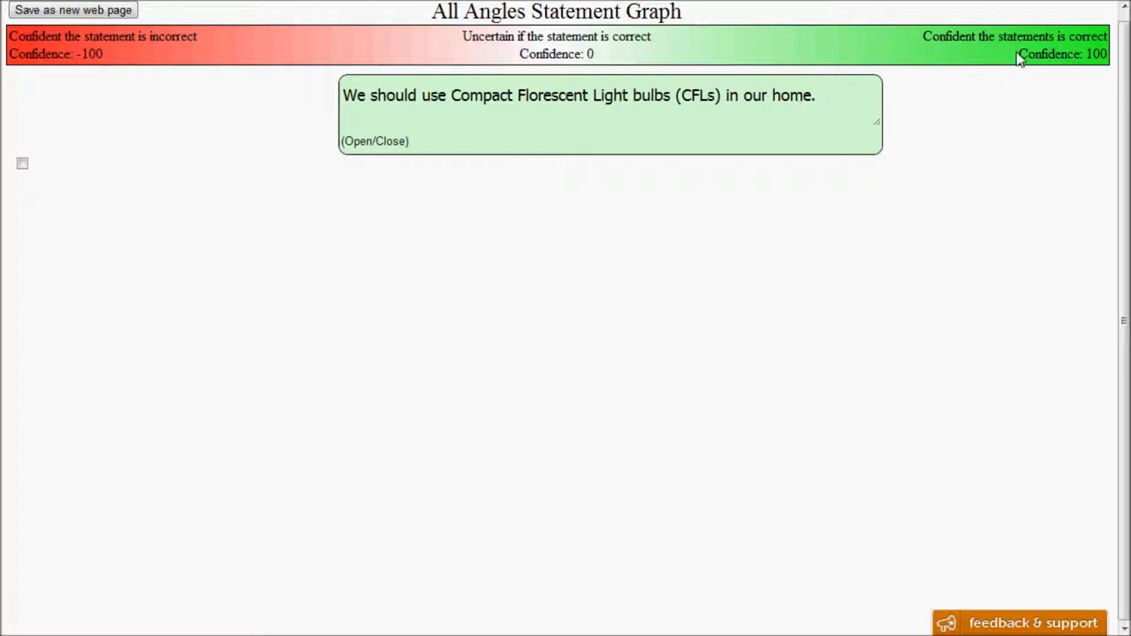
Highlight the confidence scale labels from 100 (correct) through 0 (uncertain) to -100 (incorrect)
left_click_drag(1017, 54, 1108, 54)
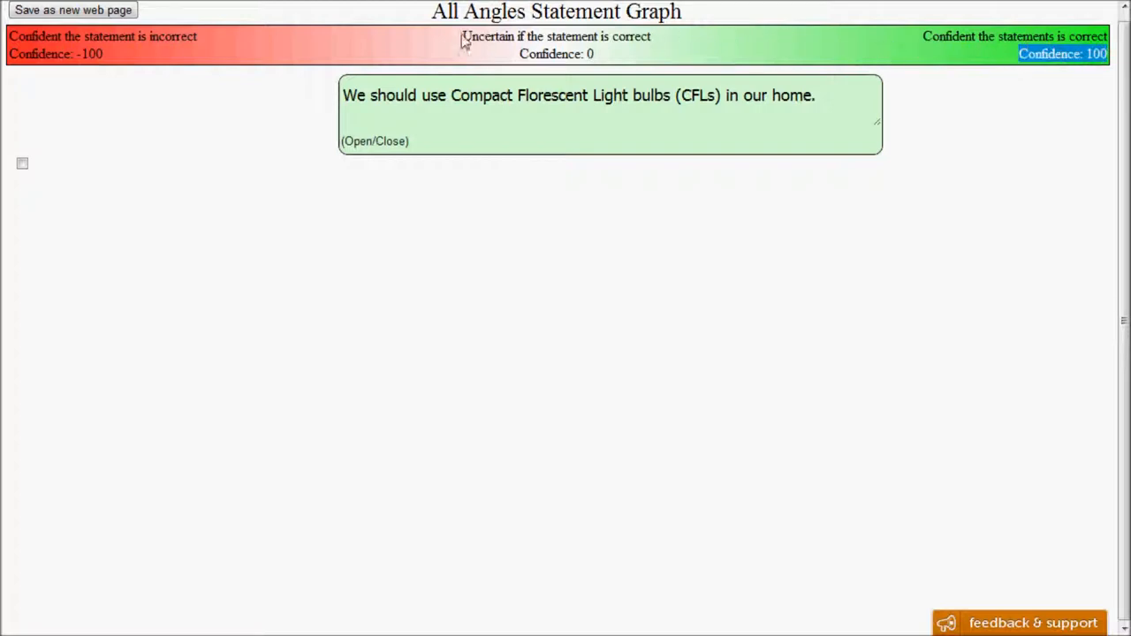
left_click_drag(464, 36, 654, 37)
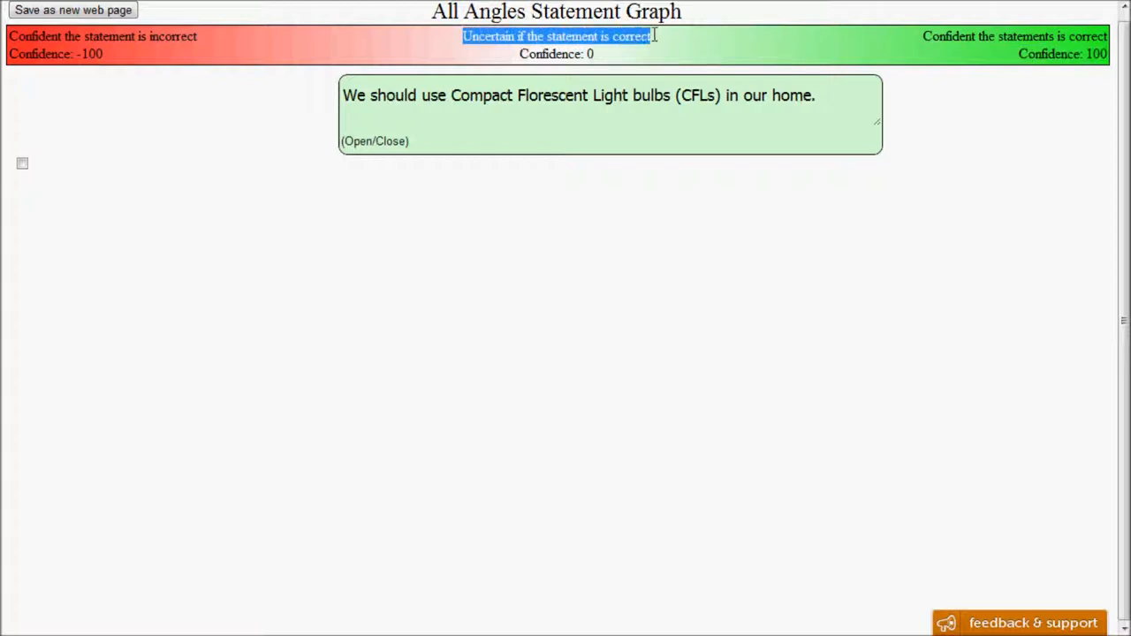
left_click_drag(596, 54, 520, 54)
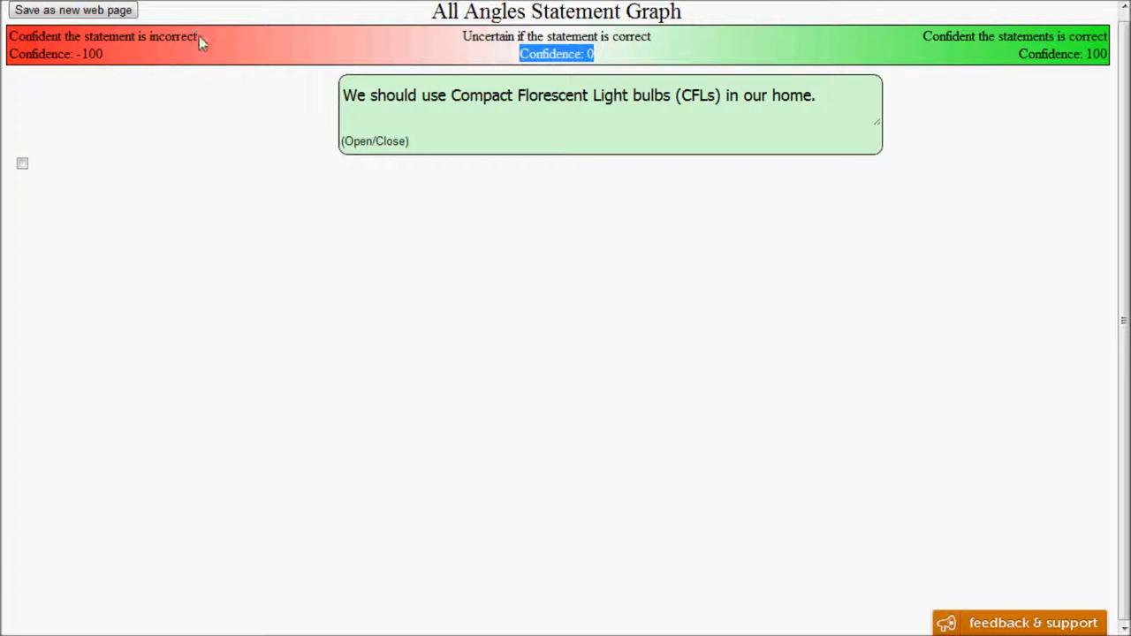
left_click_drag(199, 36, 10, 36)
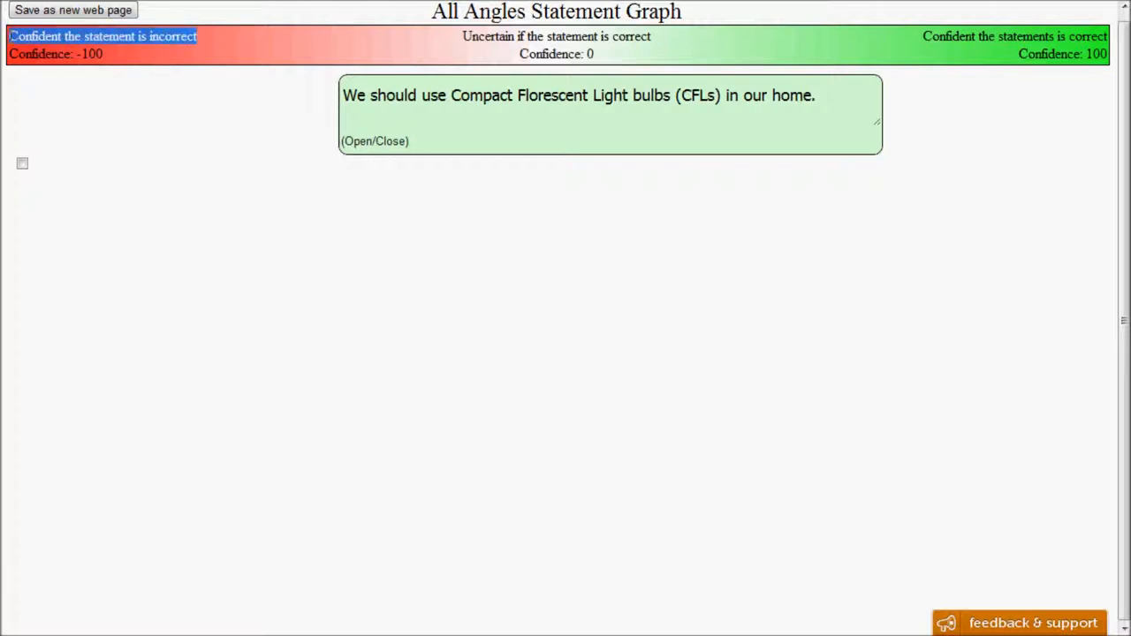
left_click_drag(106, 54, 9, 49)
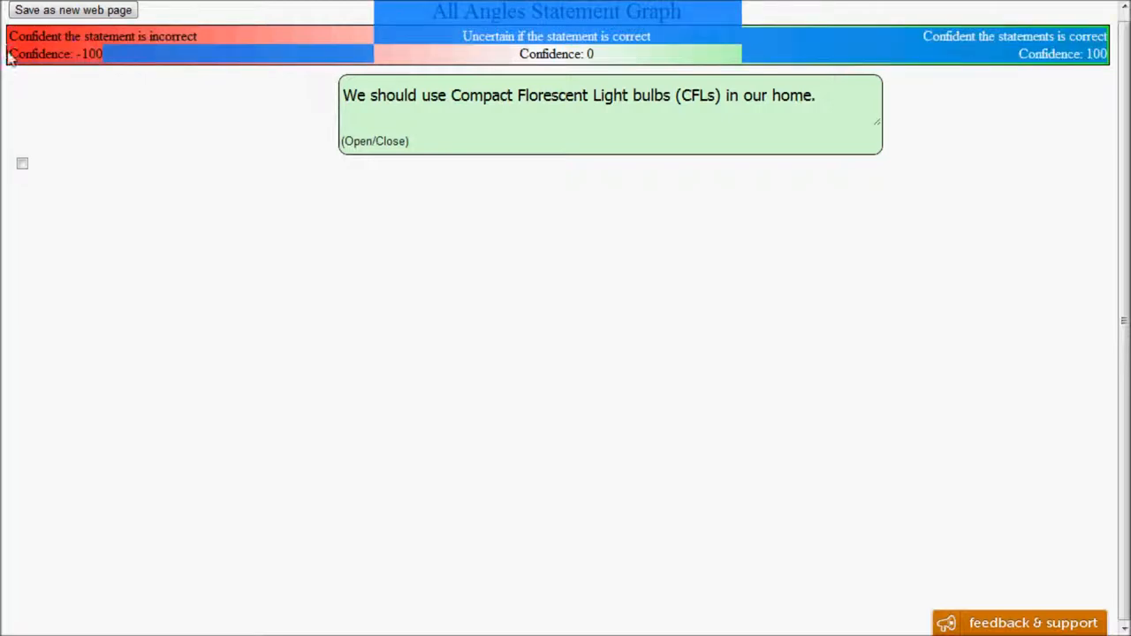
left_click(119, 61)
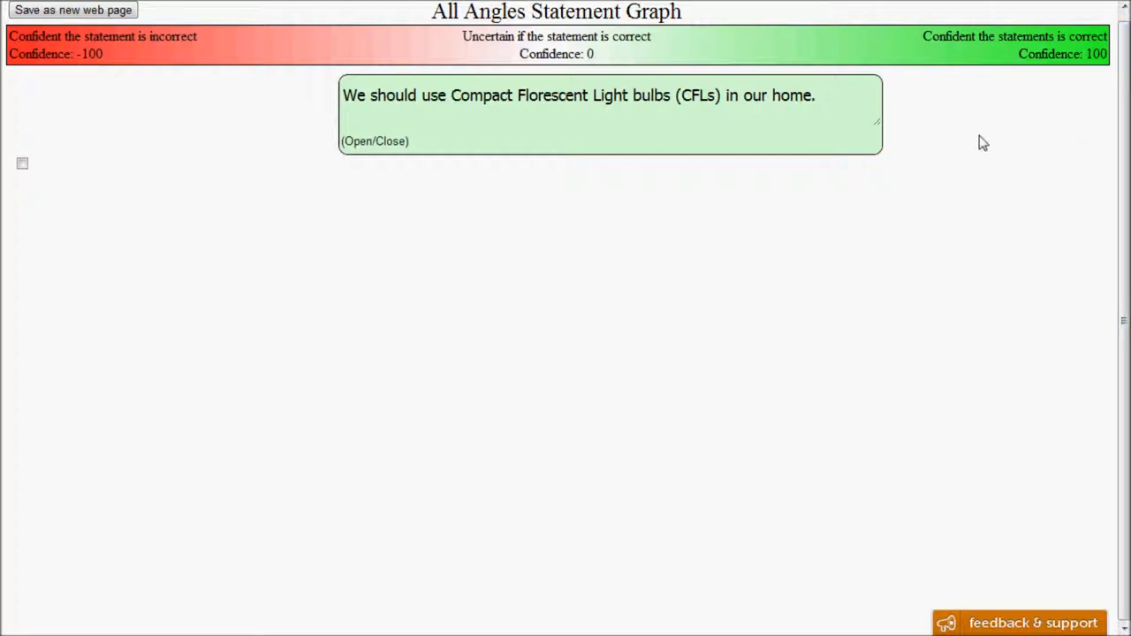
Expand the CFL statement to show its three child statements, then point out the 100 and -100 scale ends
left_click(382, 143)
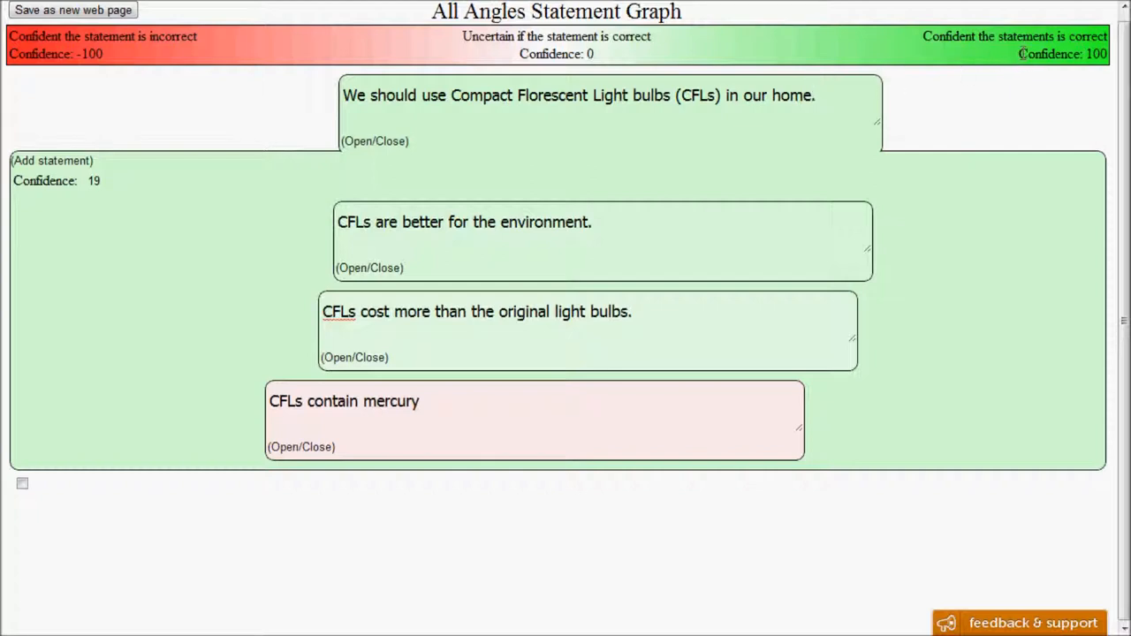
left_click_drag(1018, 53, 1110, 54)
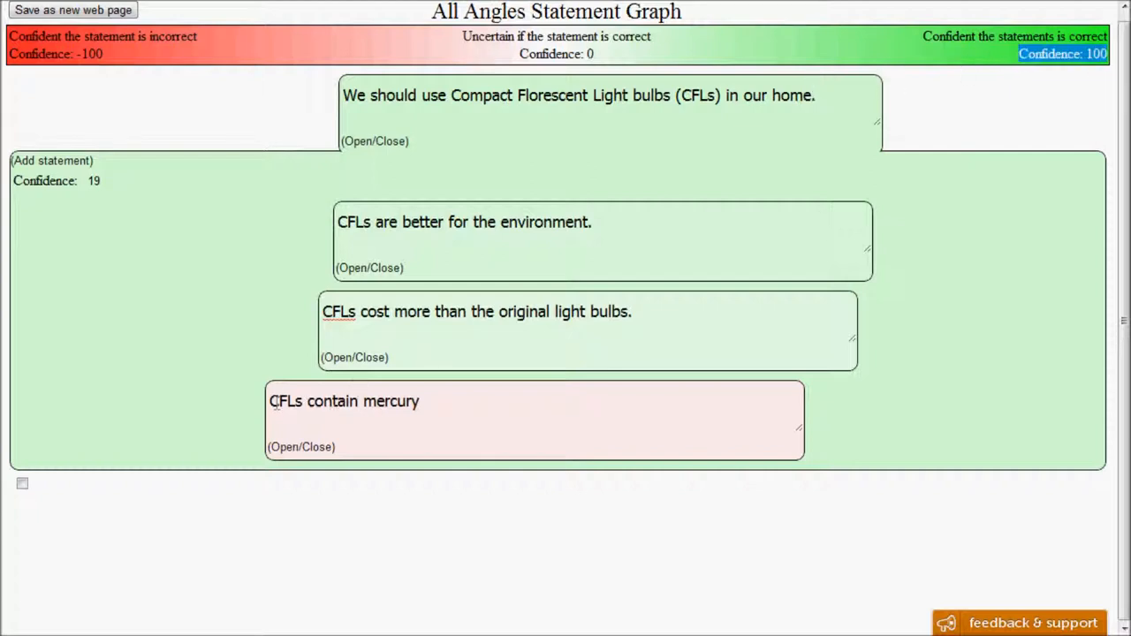
left_click(115, 59)
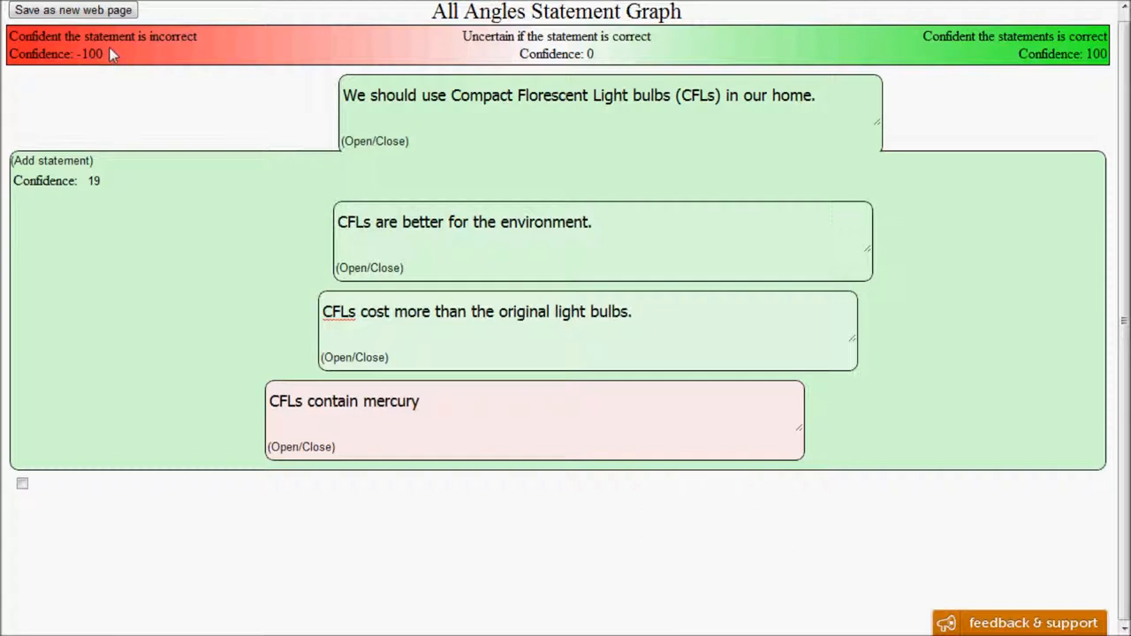
left_click_drag(106, 54, 45, 51)
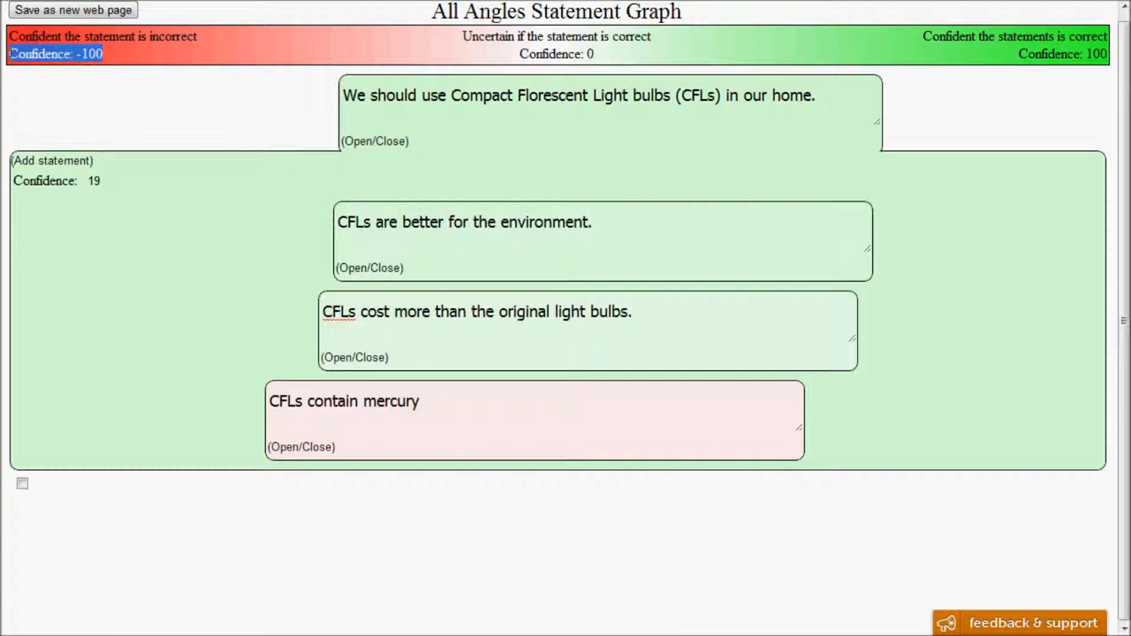
left_click(44, 51)
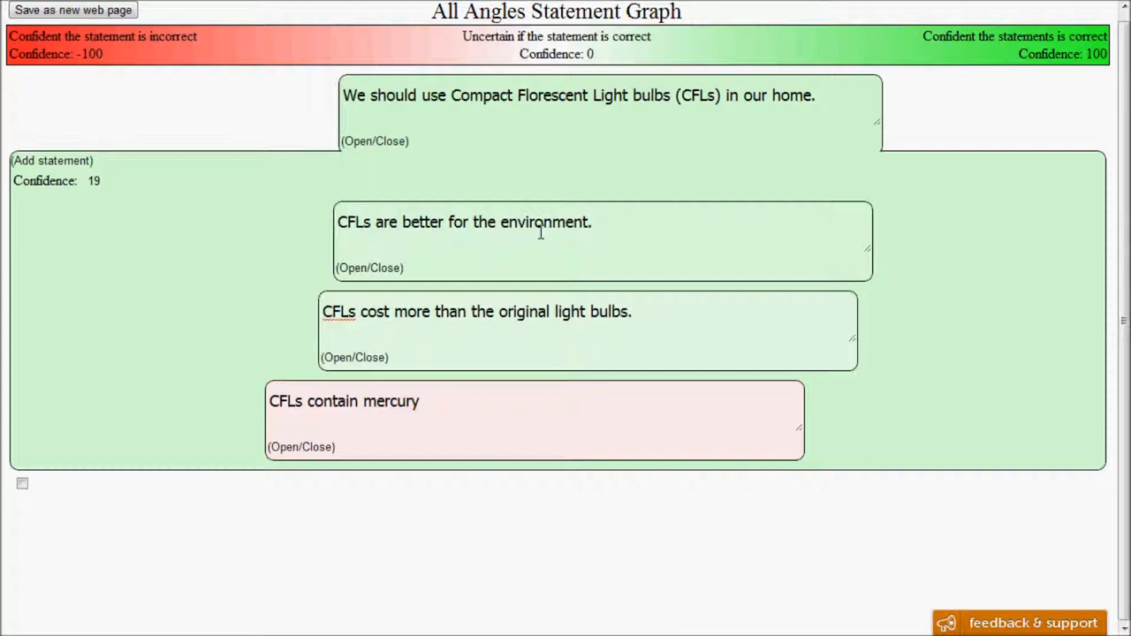
Show the environment statement's sliders: confidence 50, influence 100
left_click(374, 274)
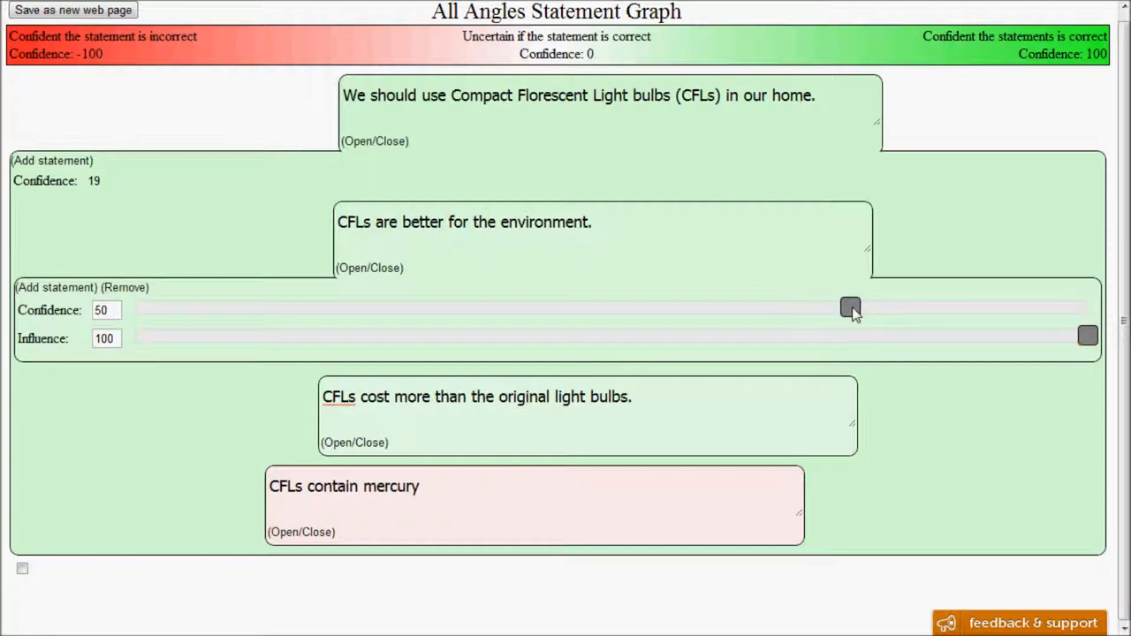
left_click_drag(850, 307, 1088, 308)
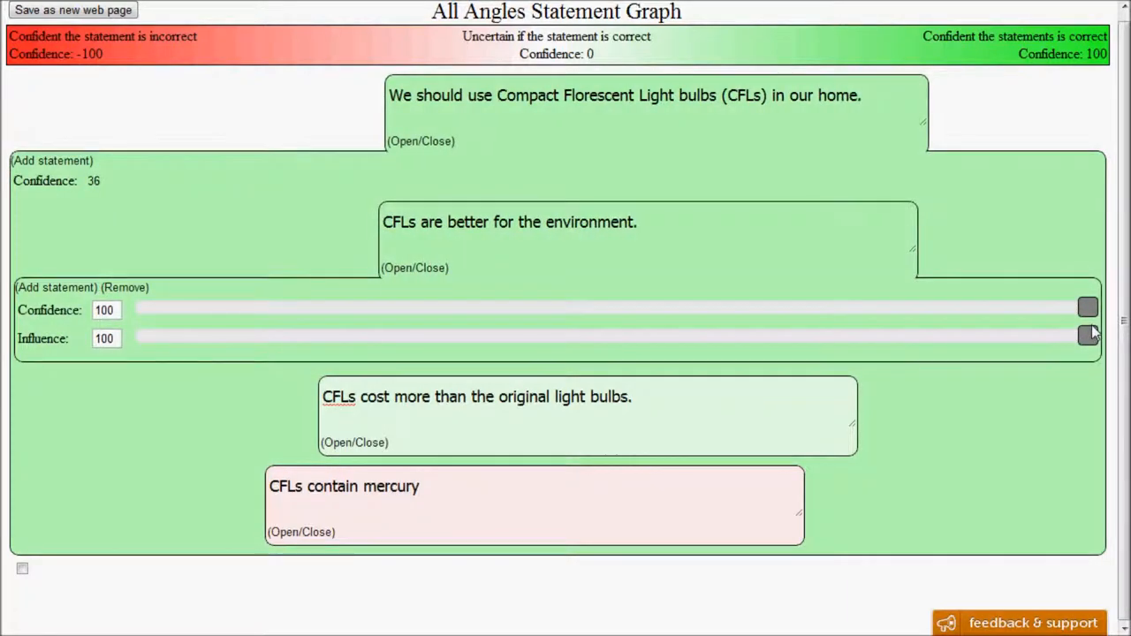
mouse_move(1088, 309)
left_mouse_down()
mouse_move(395, 327)
mouse_move(137, 310)
left_mouse_up()
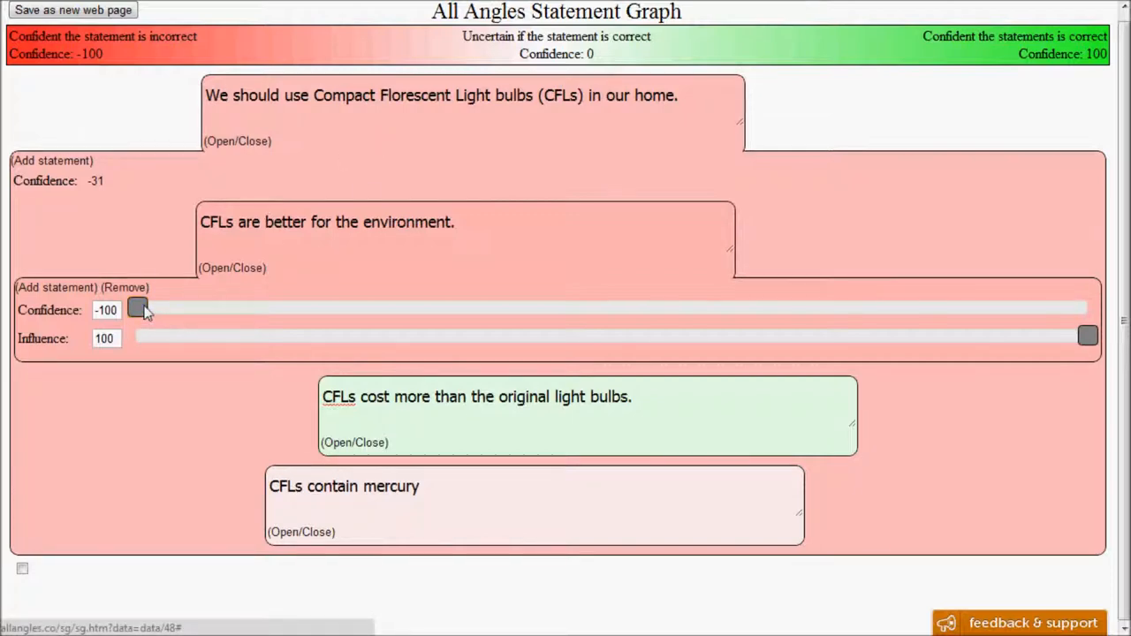
left_click_drag(138, 309, 589, 308)
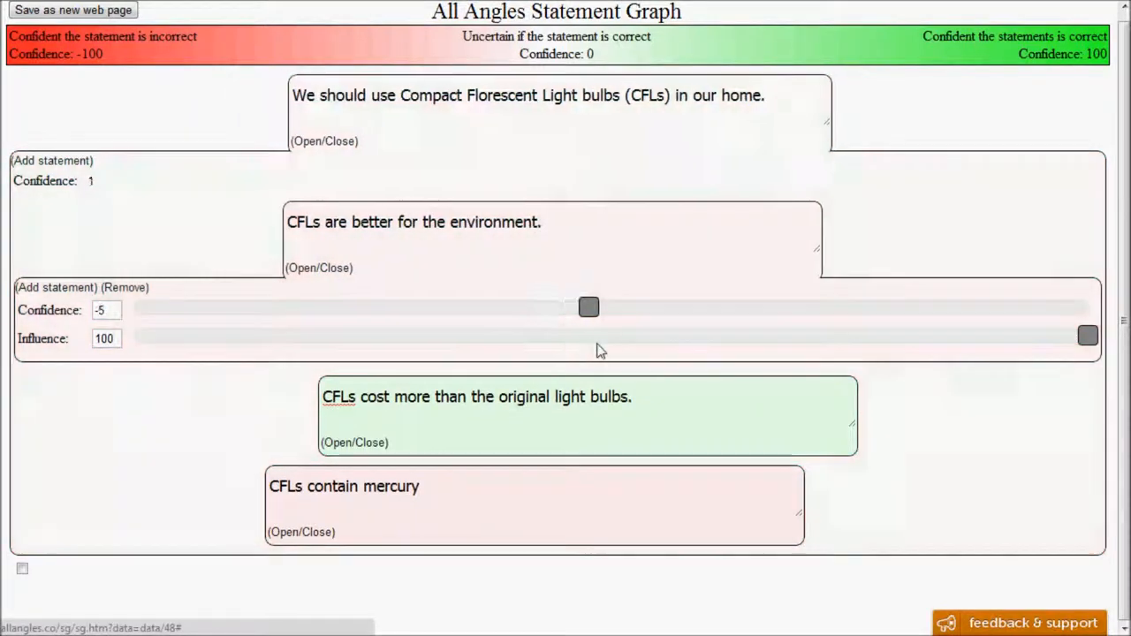
mouse_move(600, 351)
left_mouse_down()
mouse_move(975, 373)
mouse_move(1087, 368)
left_mouse_up()
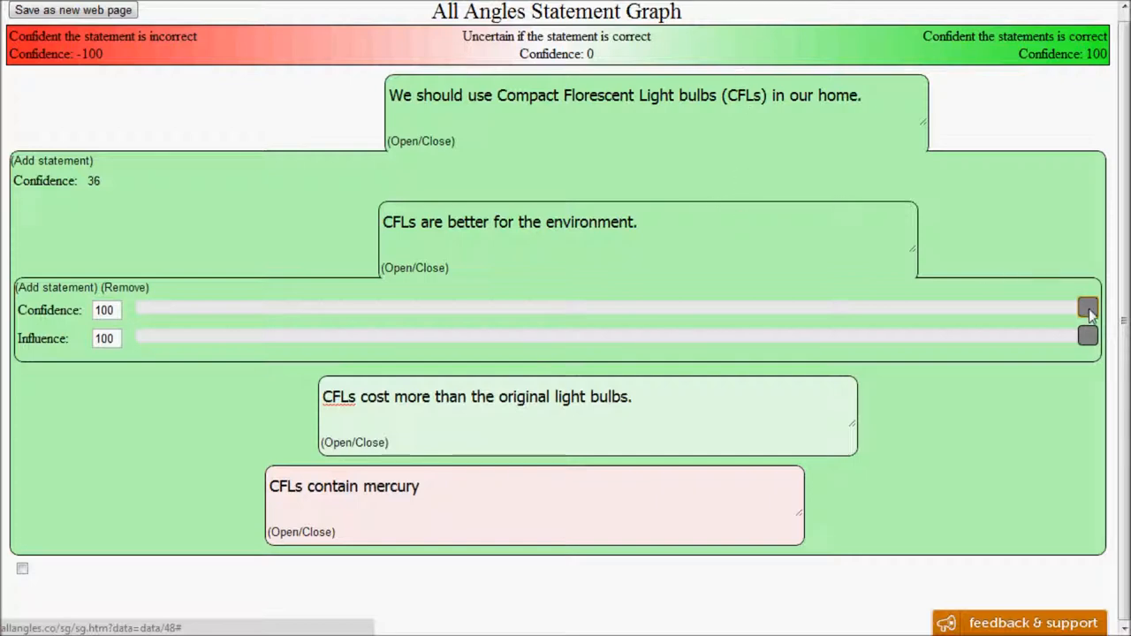
left_click_drag(1089, 308, 801, 308)
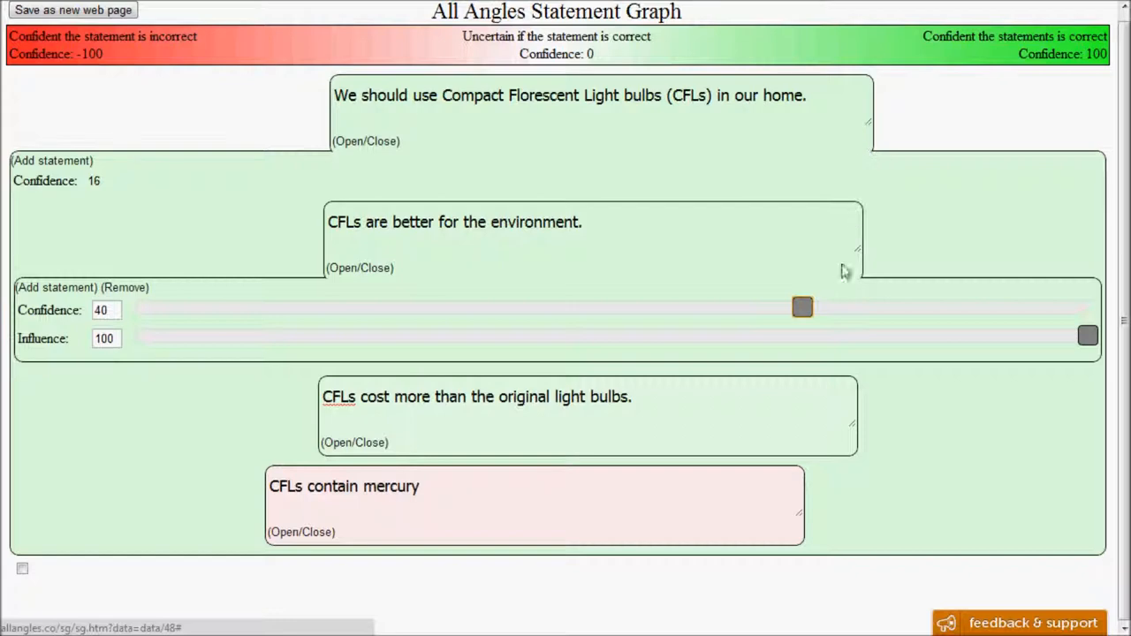
left_click_drag(802, 307, 849, 306)
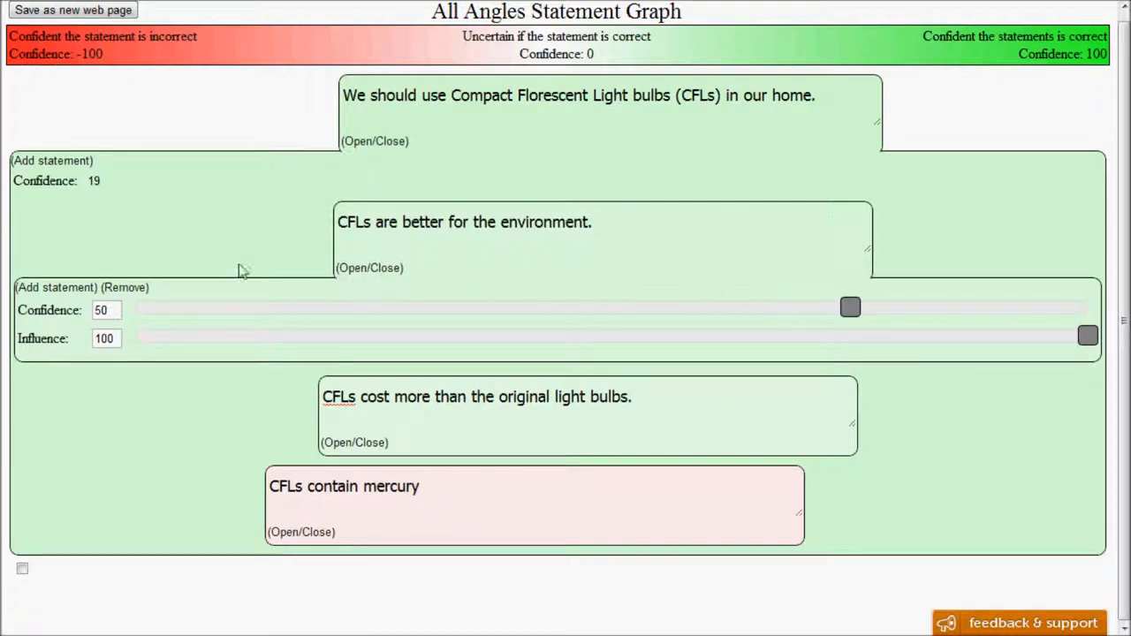
Hide the environment statement's settings, then select and deselect the cost statement's text
left_click(366, 270)
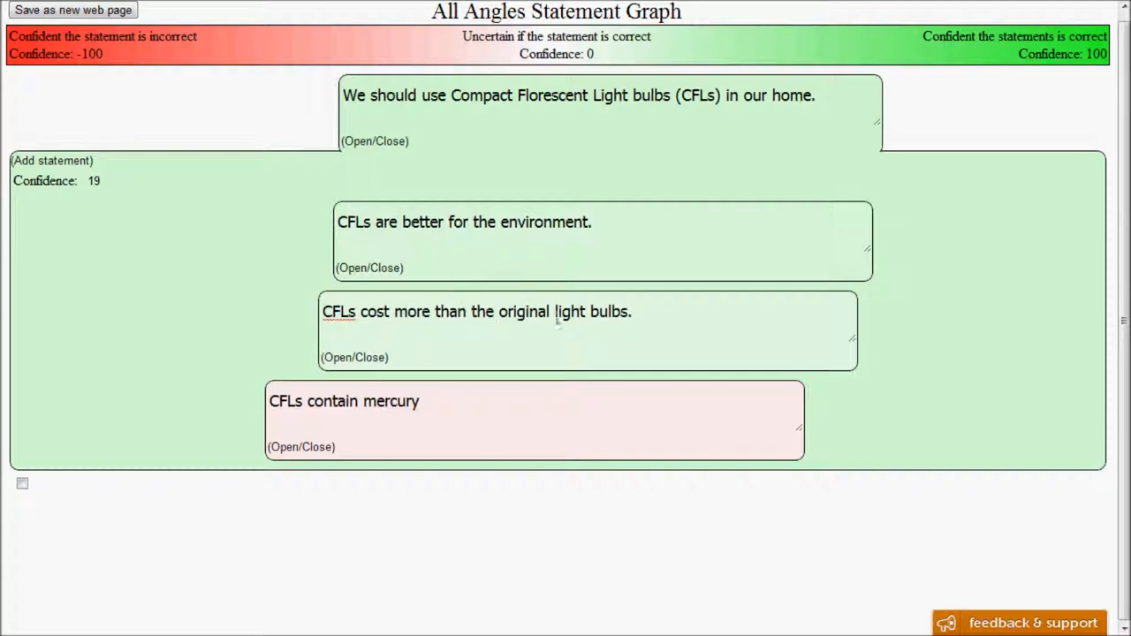
left_click_drag(640, 312, 277, 310)
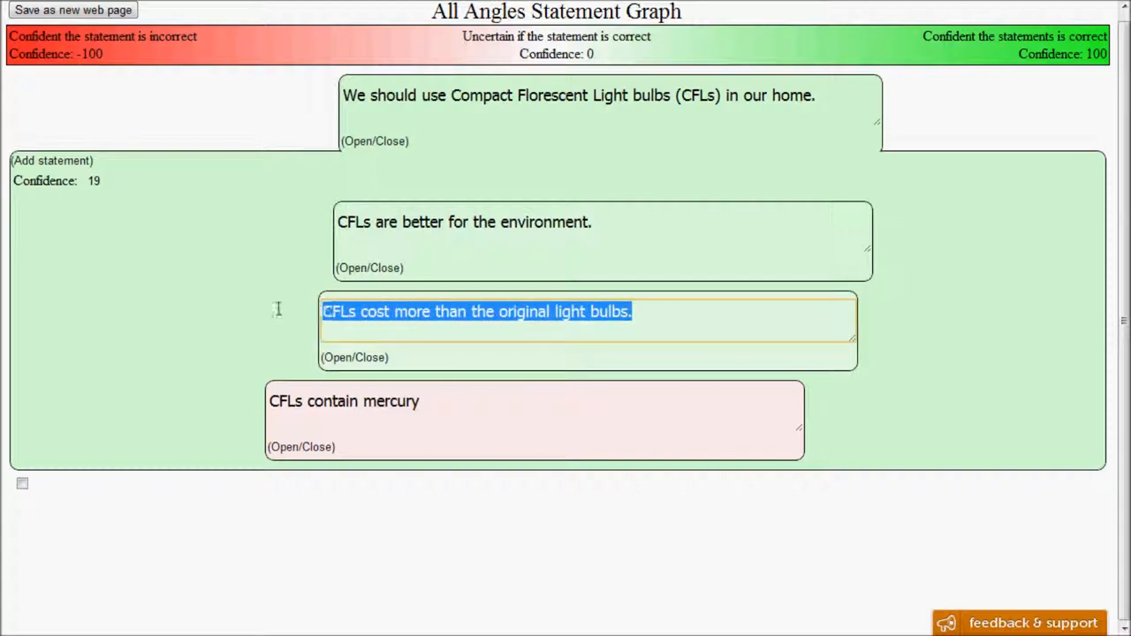
left_click(698, 318)
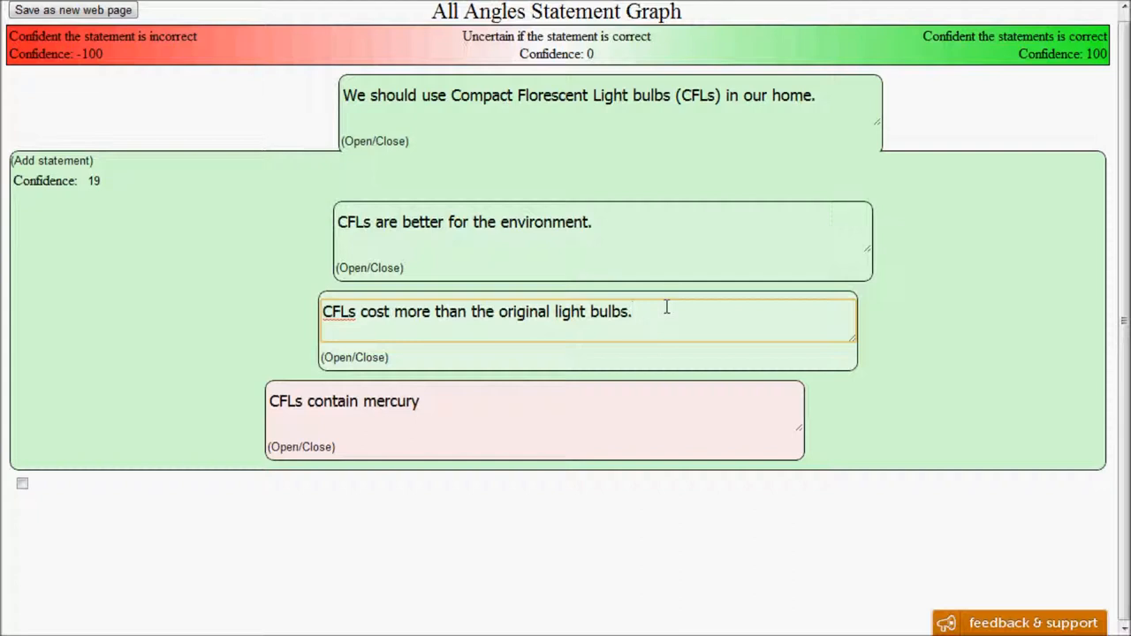
left_click(721, 348)
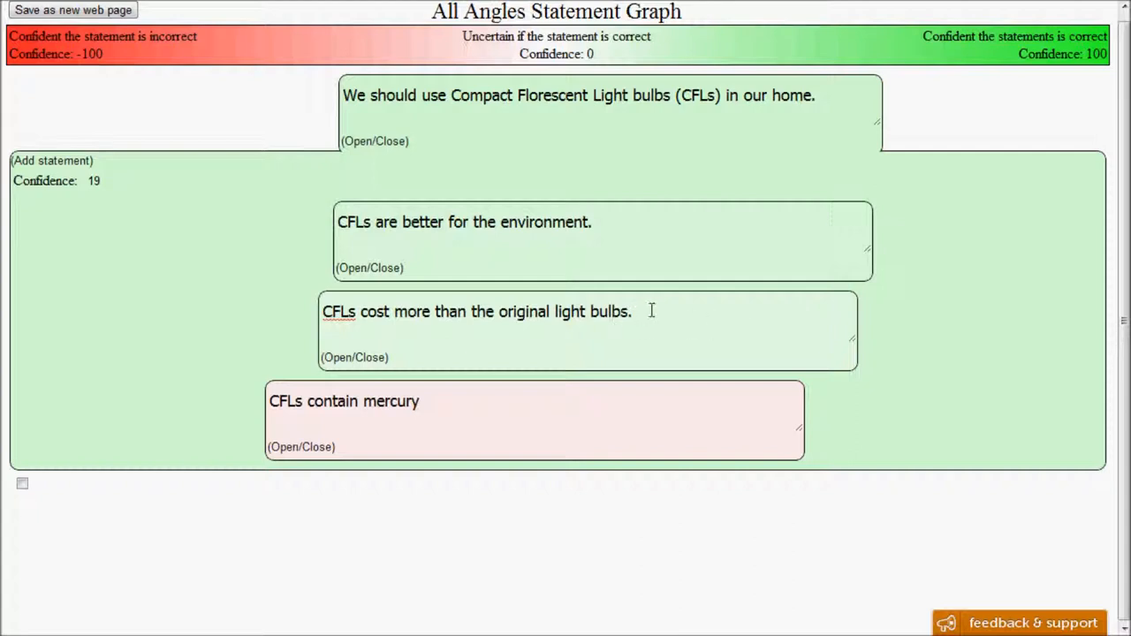
left_click_drag(652, 311, 316, 309)
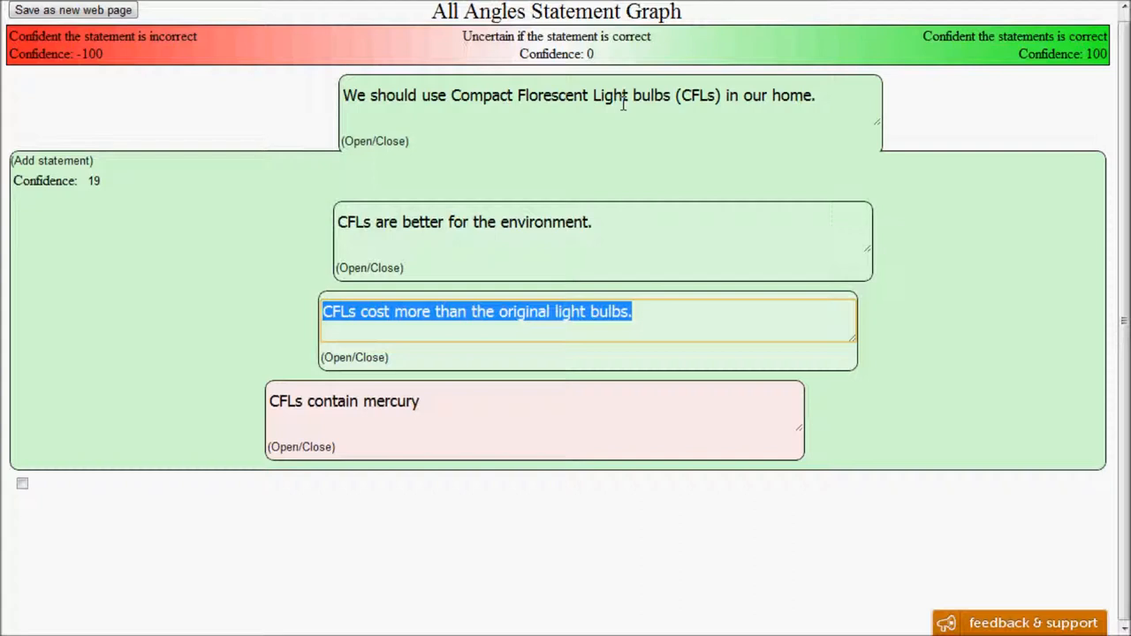
left_click(650, 308)
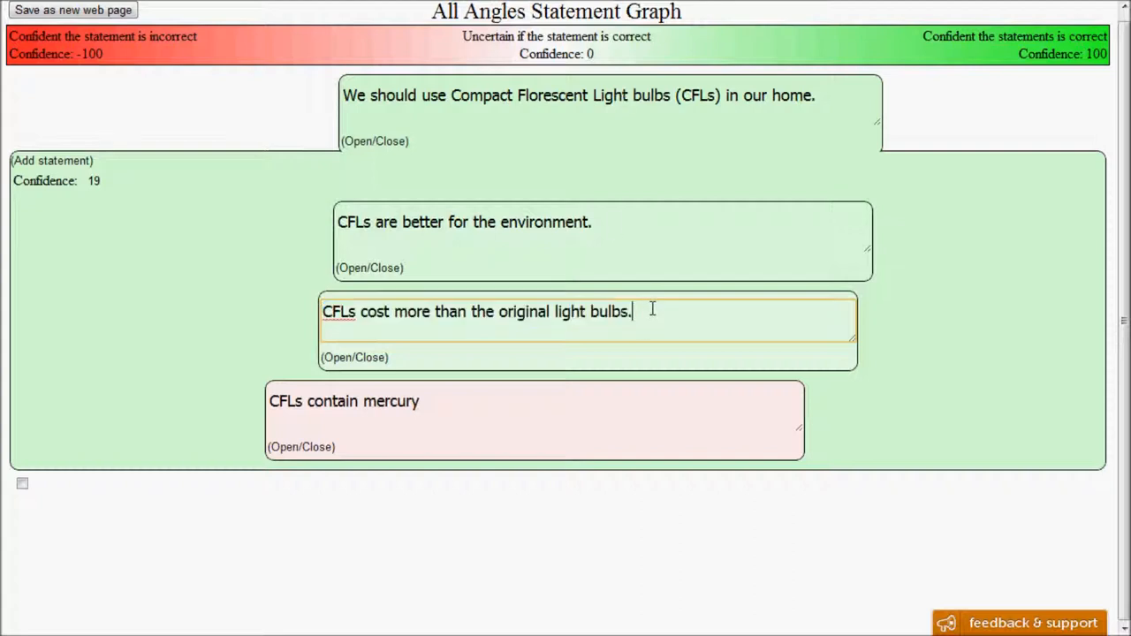
left_click(365, 357)
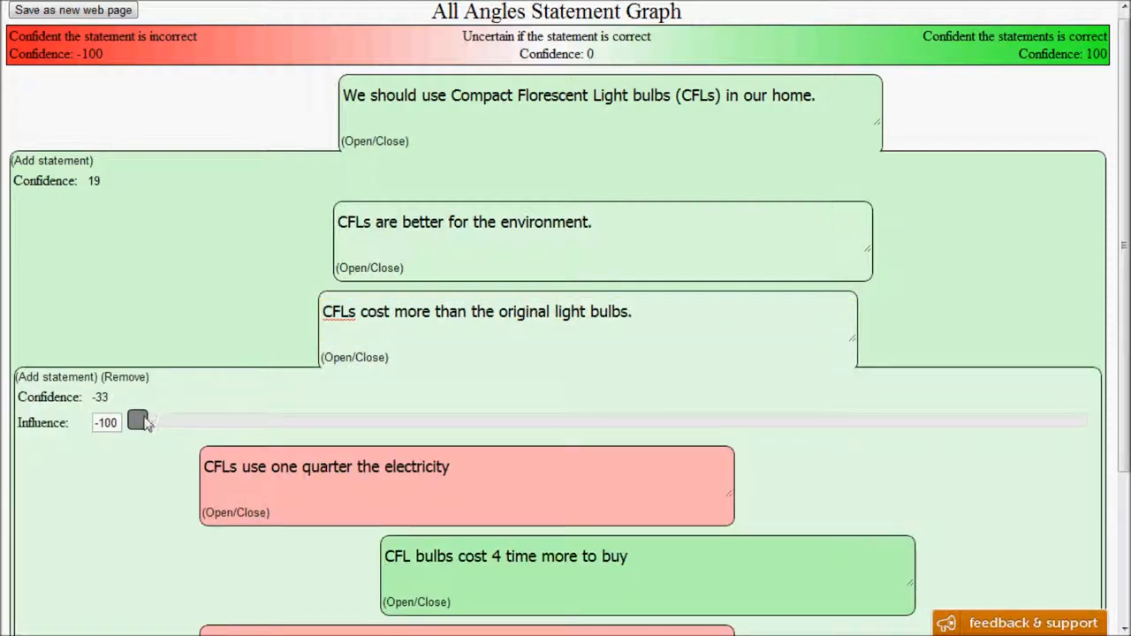
left_click_drag(110, 398, 91, 398)
left_click(132, 406)
left_click_drag(109, 397, 91, 397)
left_click(139, 398)
left_click(631, 315)
left_click_drag(640, 314, 325, 311)
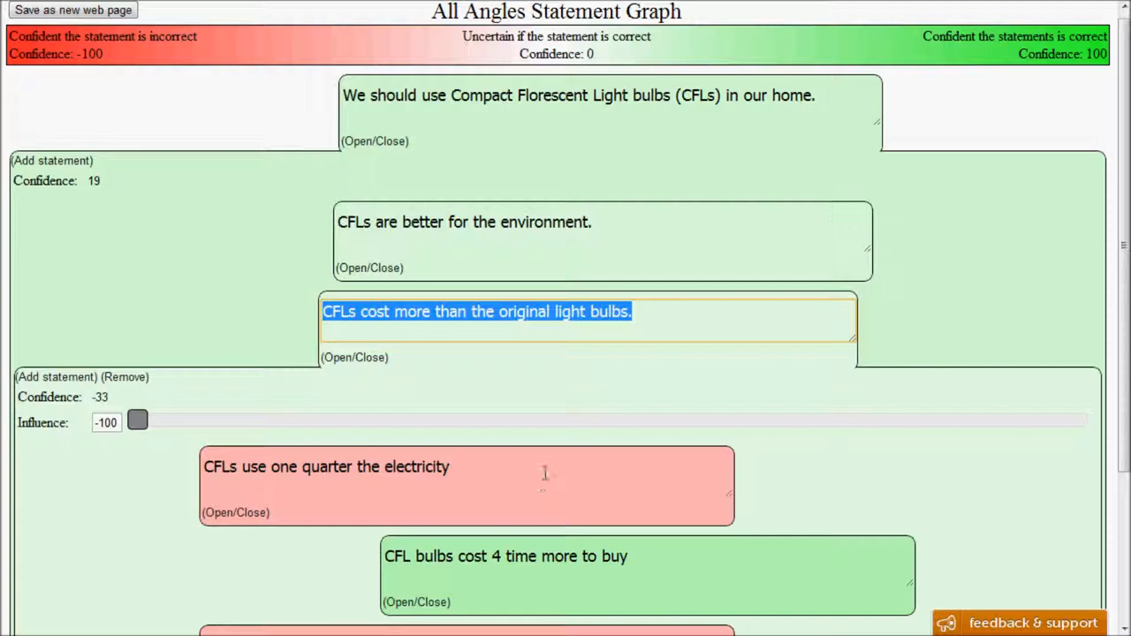
left_click(641, 314)
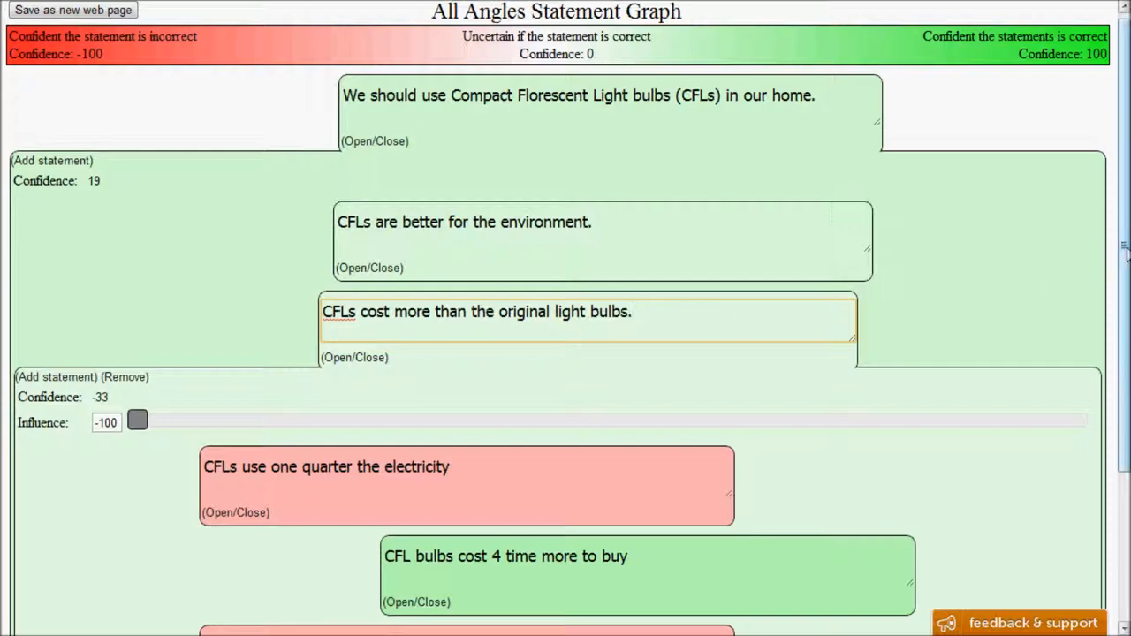
left_click_drag(1123, 256, 1123, 309)
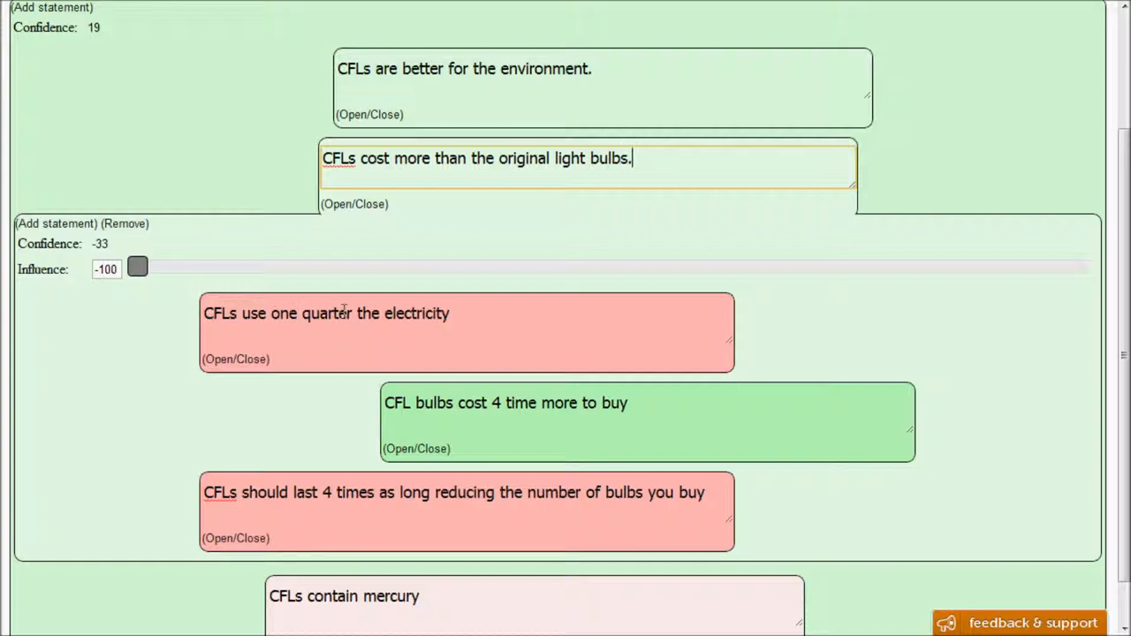
left_click_drag(460, 312, 204, 313)
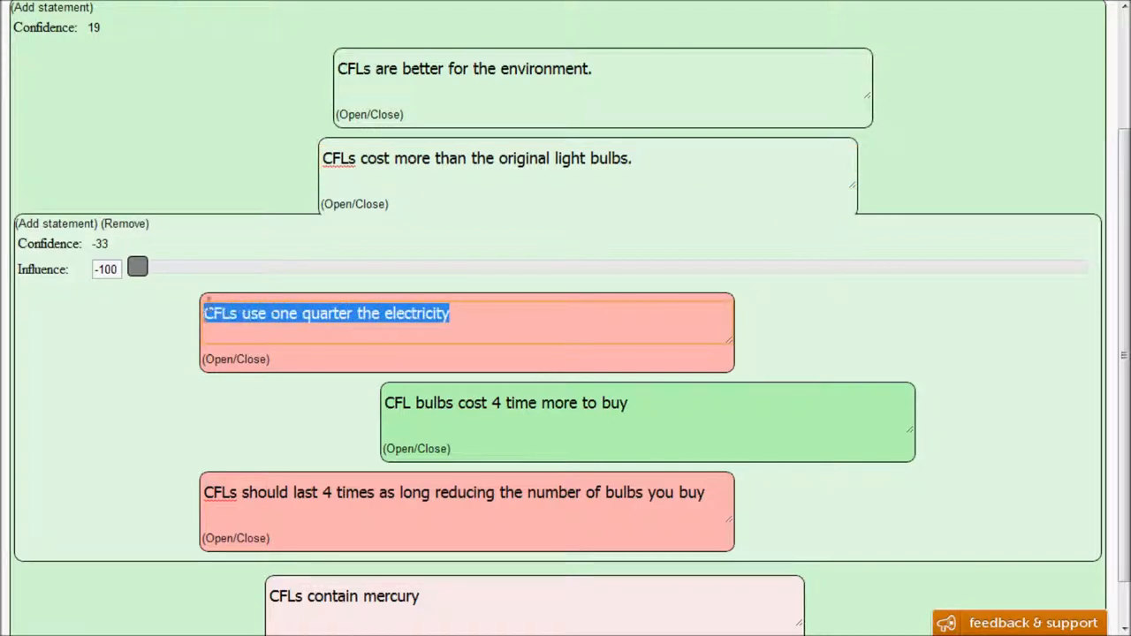
left_click(238, 359)
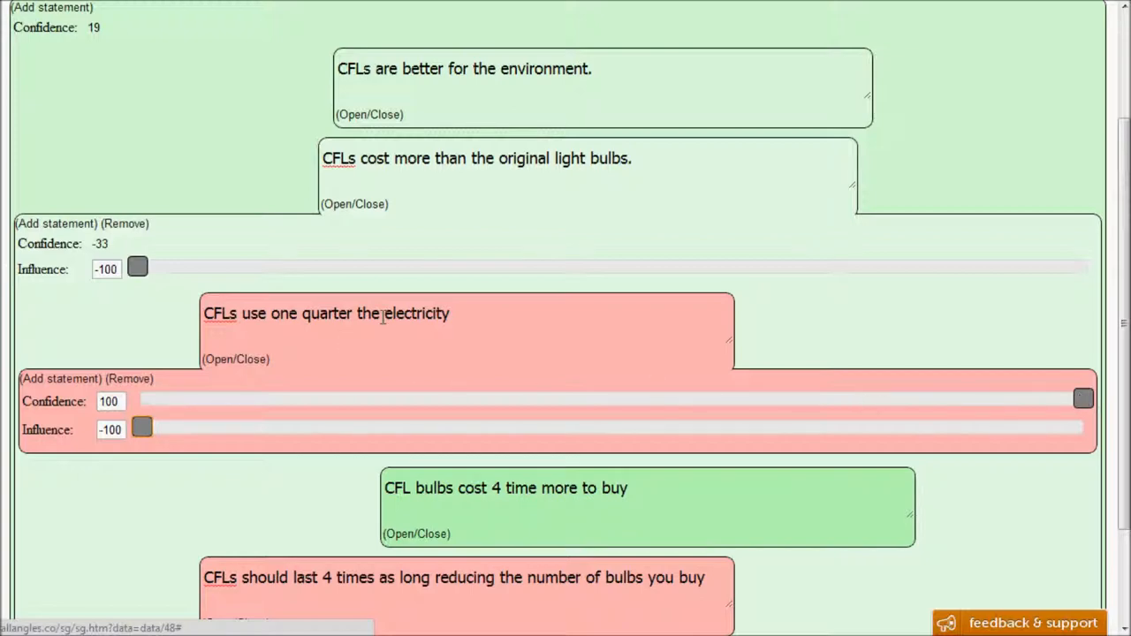
left_click(484, 313)
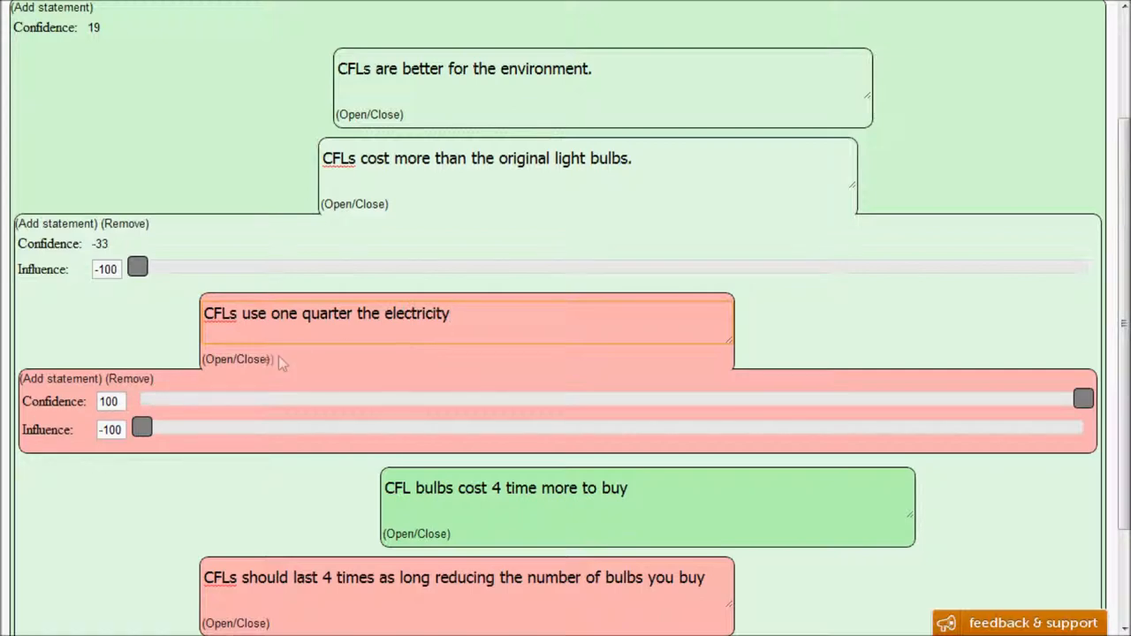
left_click(254, 363)
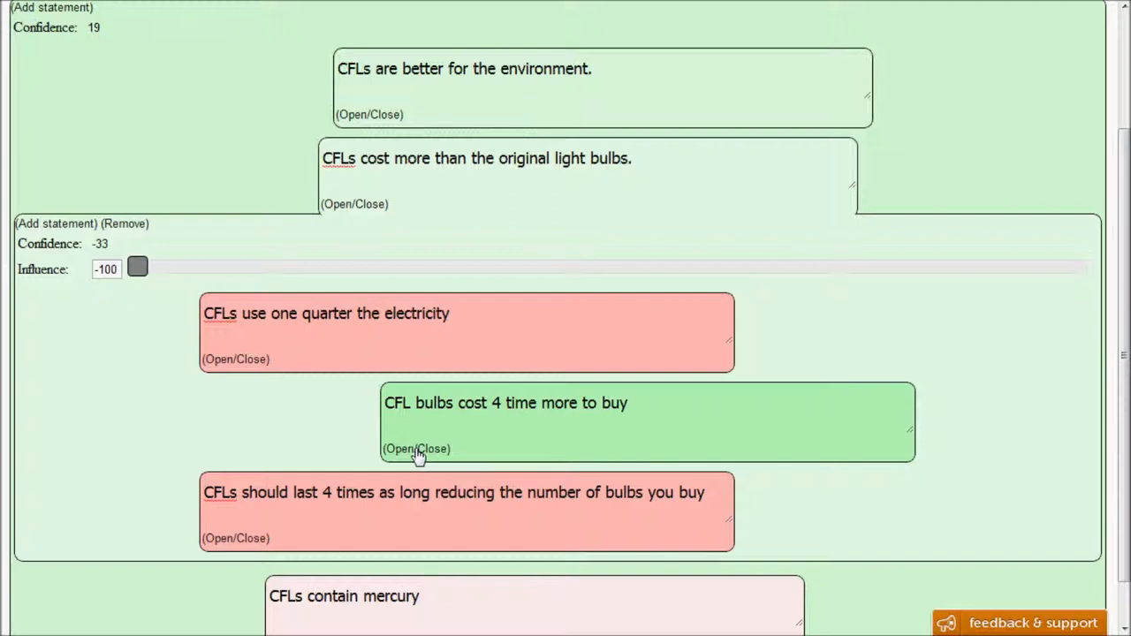
left_click(417, 449)
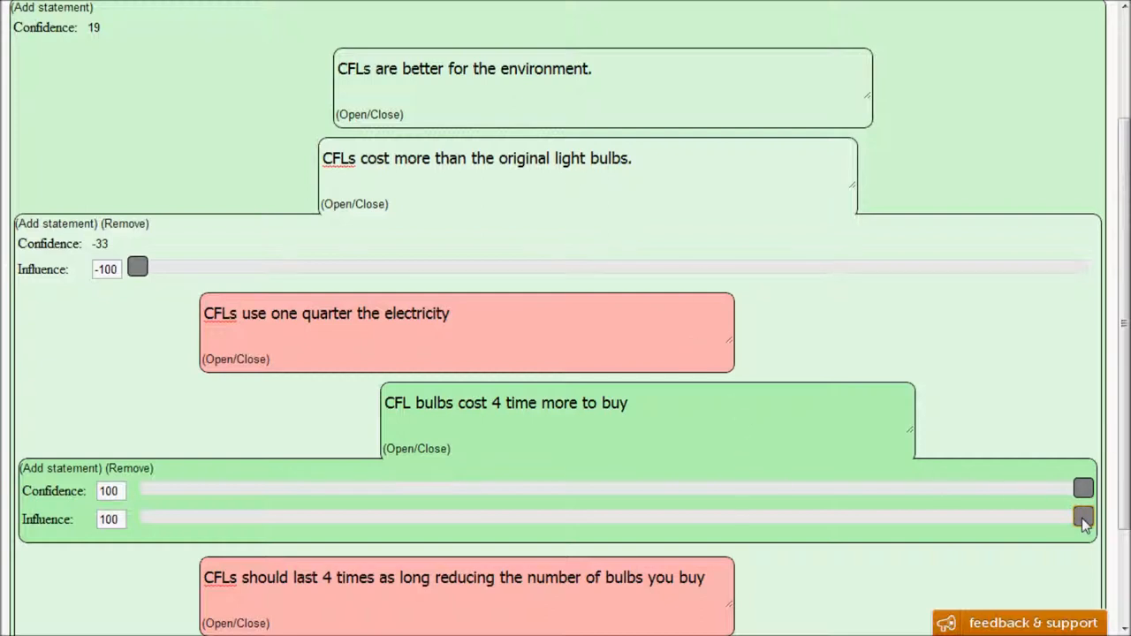
scroll(1081, 518, "down", 3)
scroll(795, 442, "down", 1)
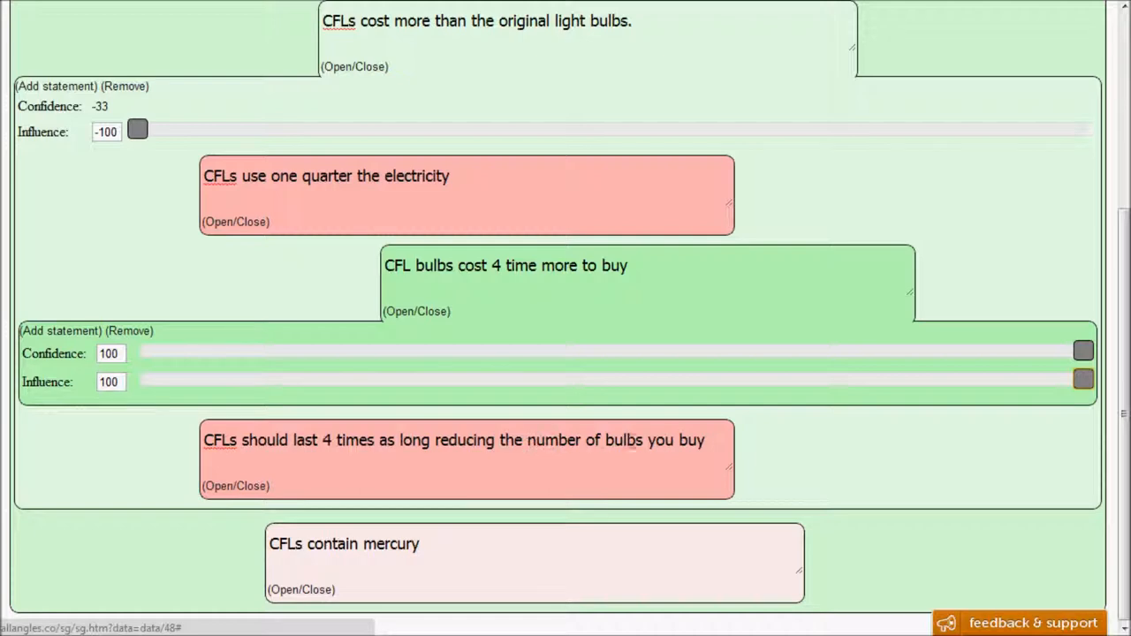
Show the long-lasting statement's sliders: confidence 100, influence -100
left_click(253, 486)
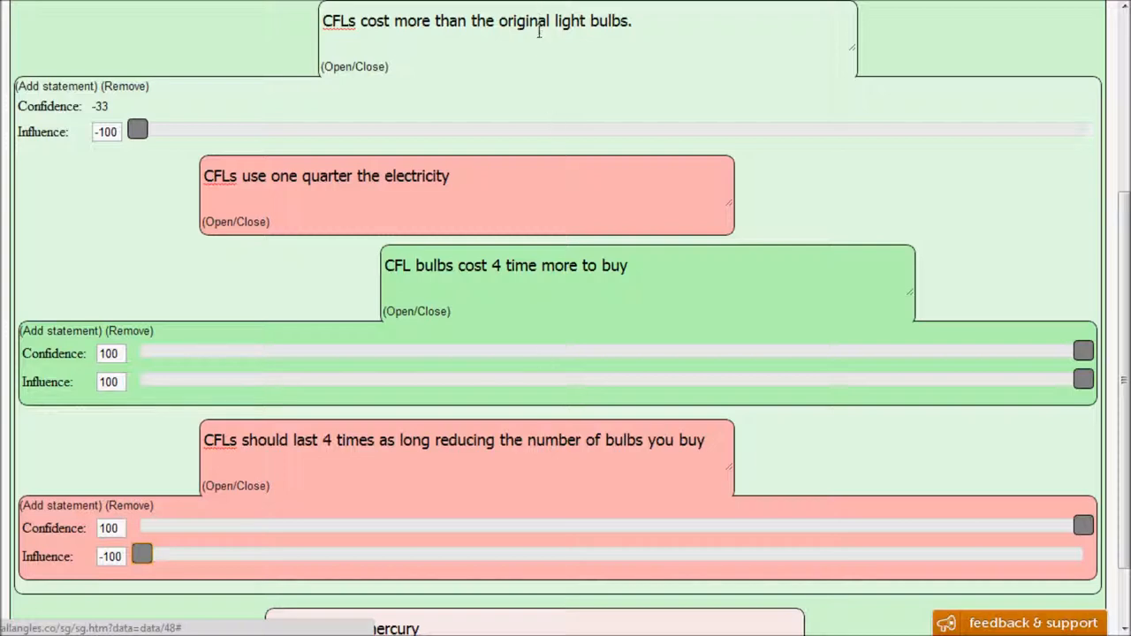
Focus the cost statement's text box for editing
left_click(512, 22)
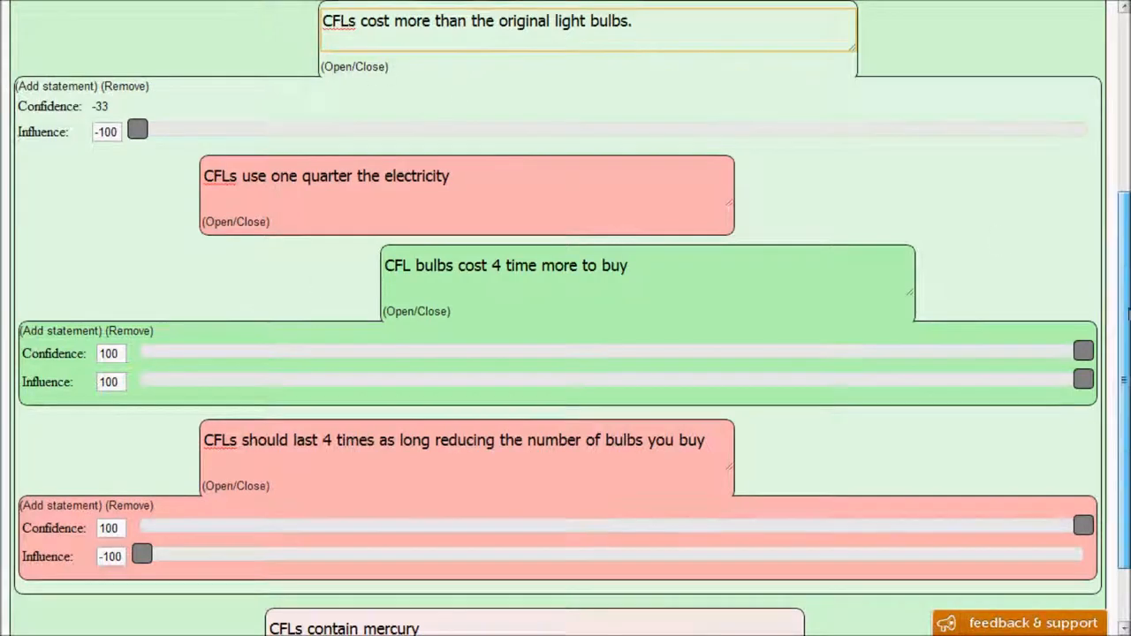
left_click_drag(1120, 274, 1108, 128)
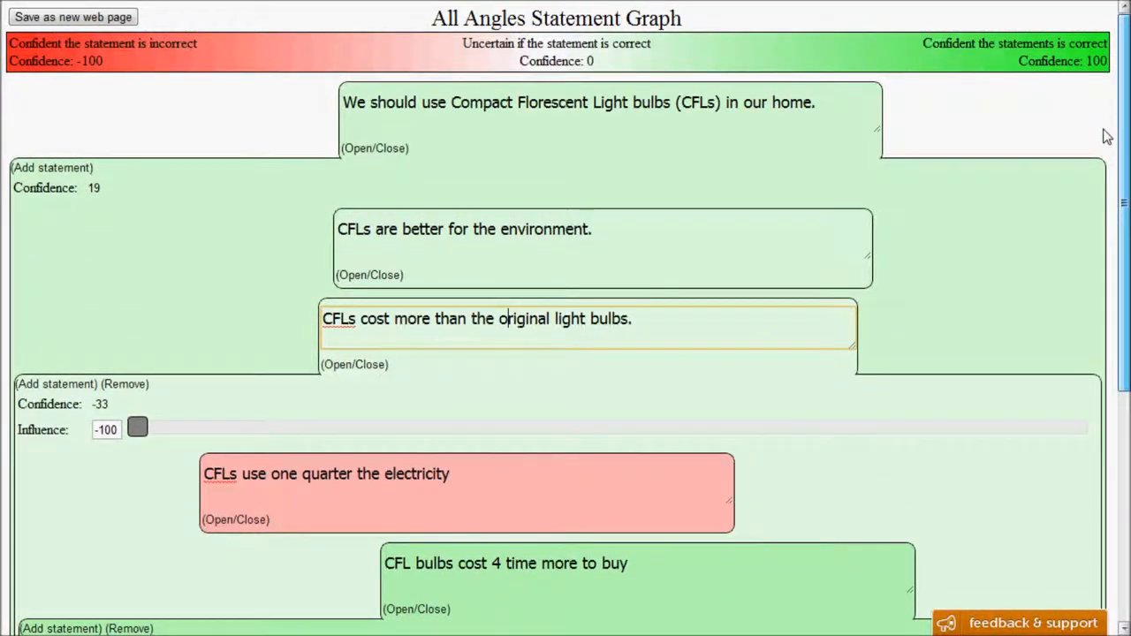
mouse_move(1107, 128)
left_mouse_down()
mouse_move(1107, 208)
mouse_move(1110, 125)
left_mouse_up()
left_click_drag(1110, 125, 1109, 230)
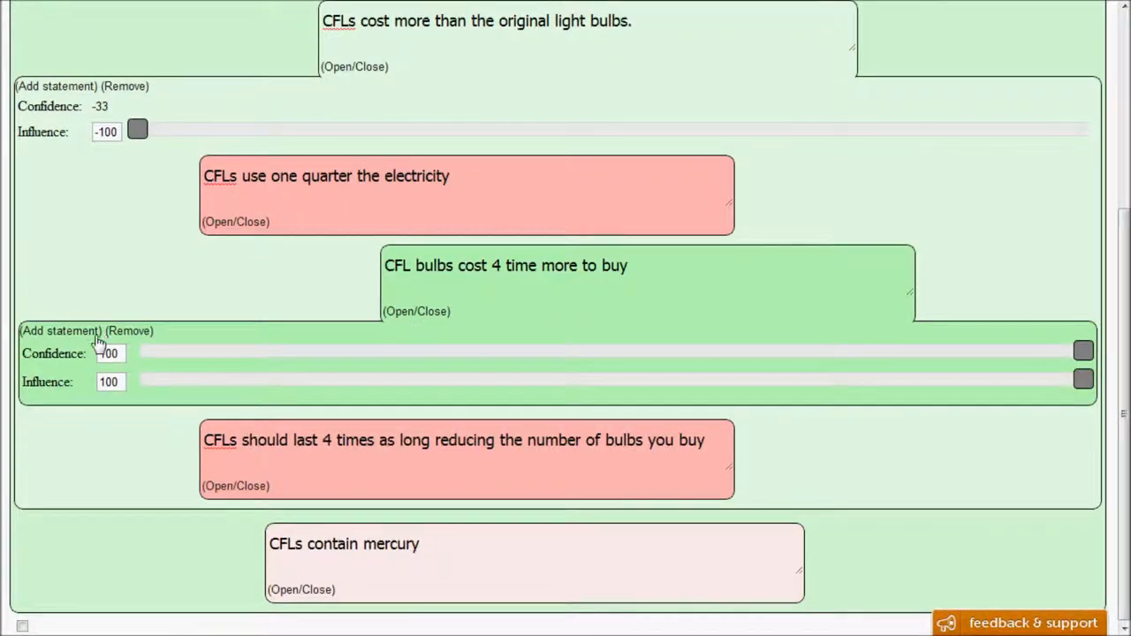
Add a blank (New Statement) child under 'CFL bulbs cost 4 time more to buy'
left_click(62, 331)
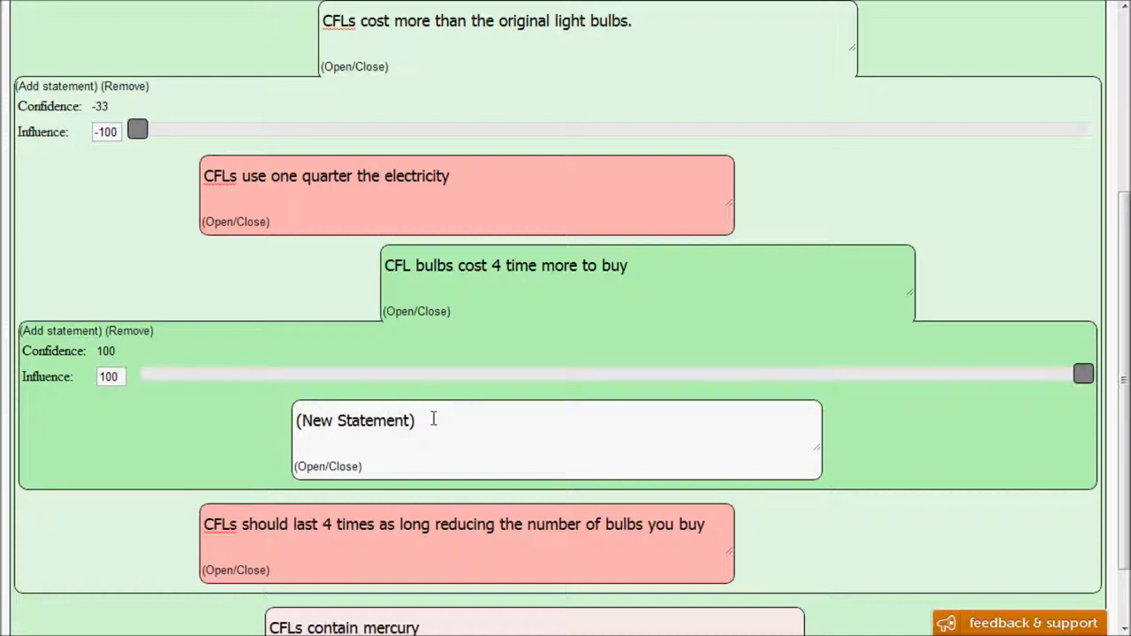